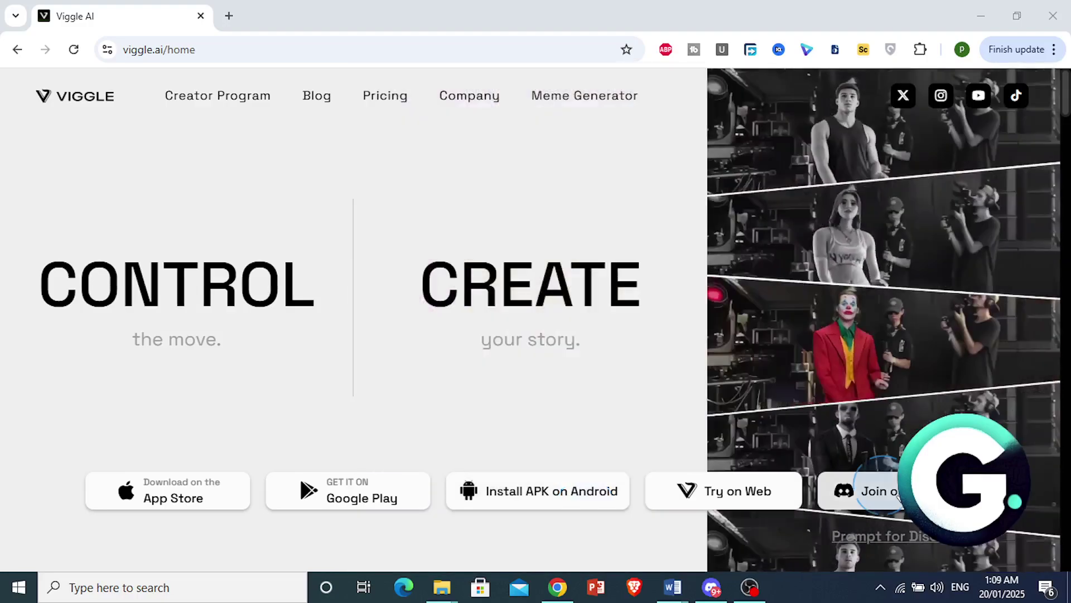
Launch Viggle's web app via 'Try on Web' from the home page.
{"action": "left_click", "coordinate": [729, 495]}
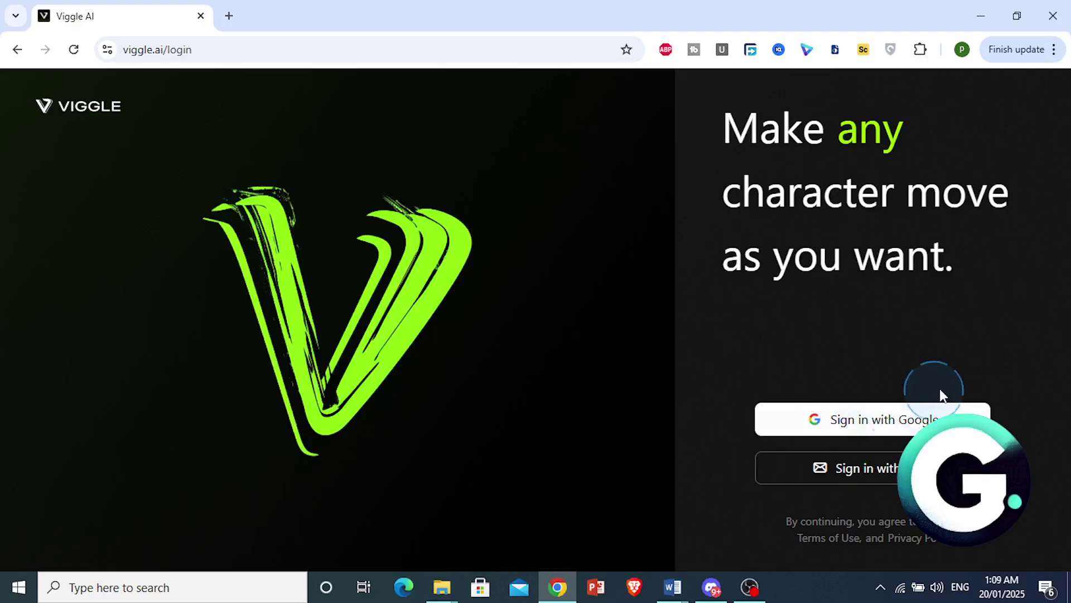
Sign in with Google, picking the account and allowing access to reach the Mix workspace.
{"action": "left_click", "coordinate": [893, 430]}
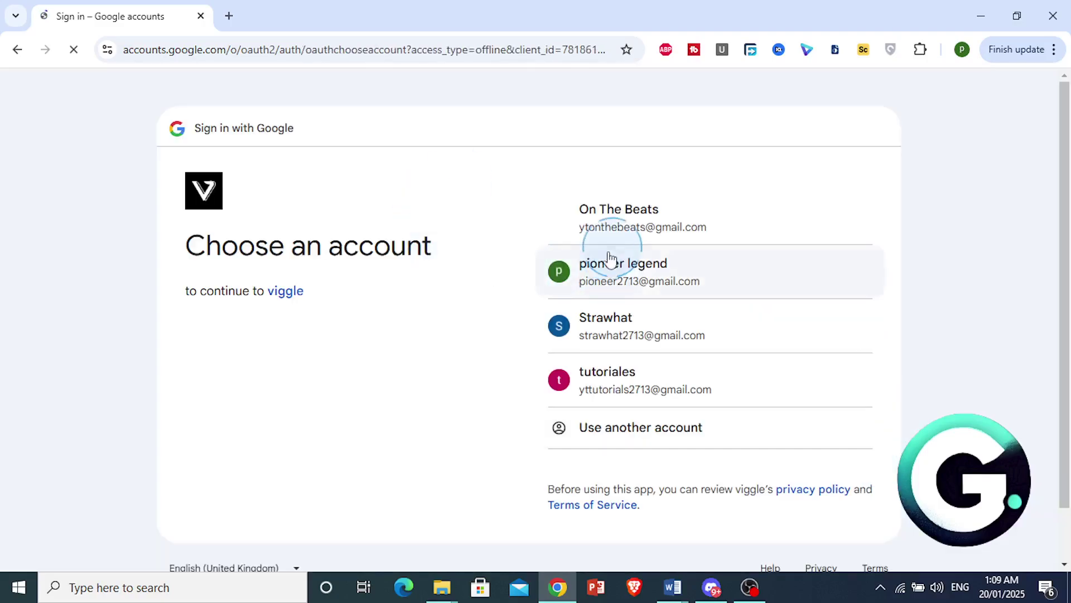
{"action": "left_click", "coordinate": [614, 272]}
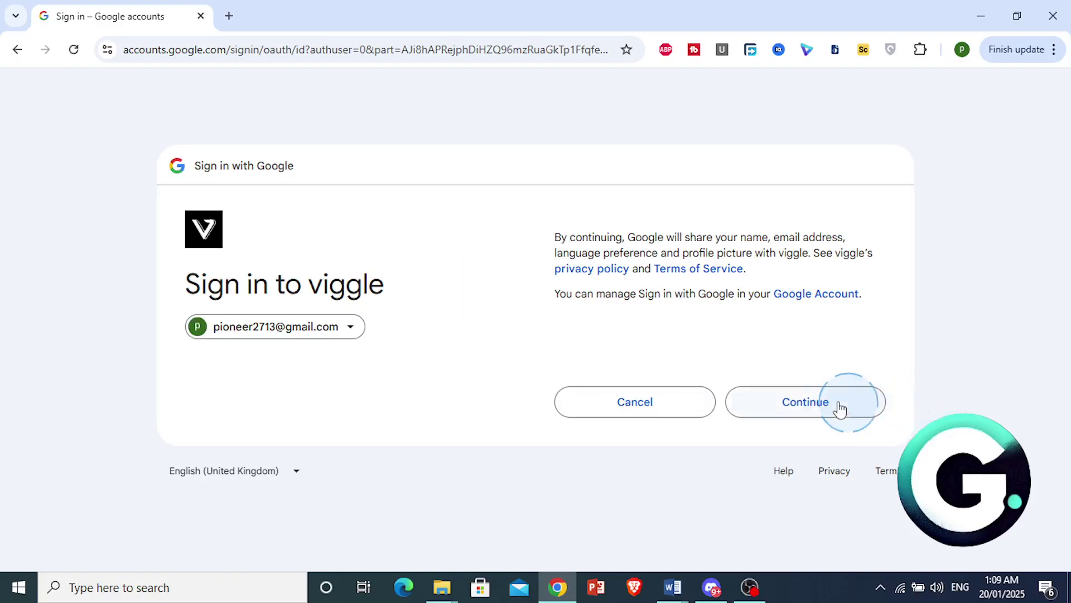
{"action": "left_click", "coordinate": [837, 405]}
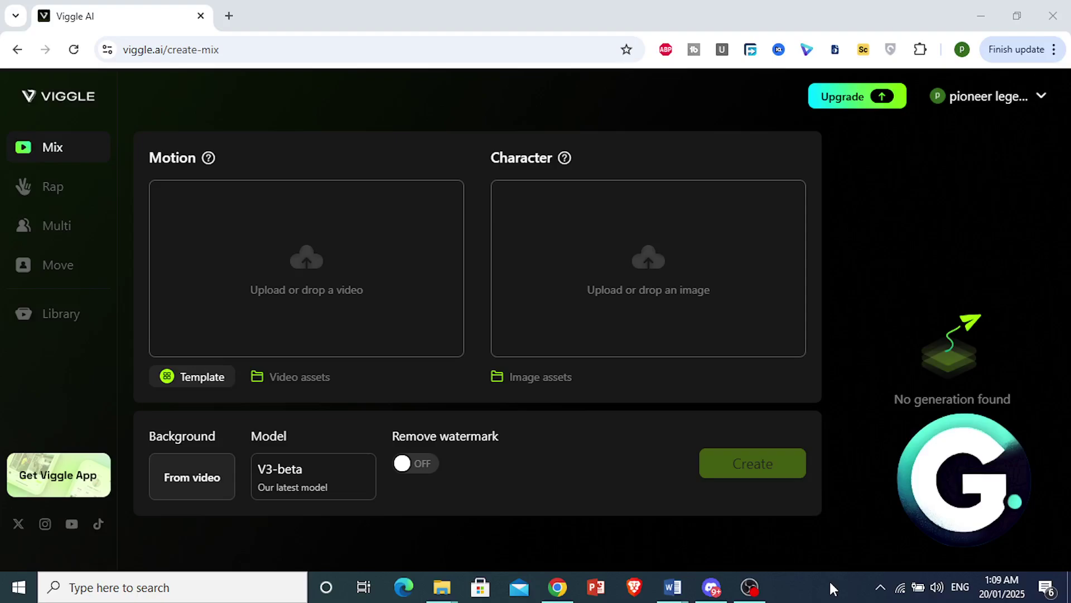
{"action": "left_click", "coordinate": [305, 477]}
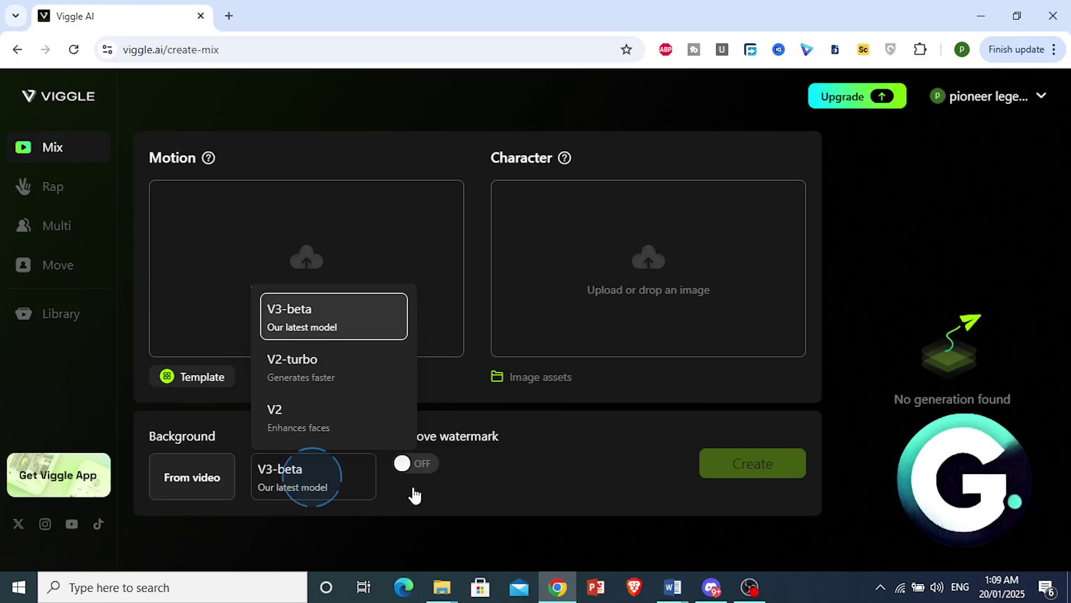
{"action": "left_click", "coordinate": [487, 504]}
{"action": "left_click", "coordinate": [461, 306]}
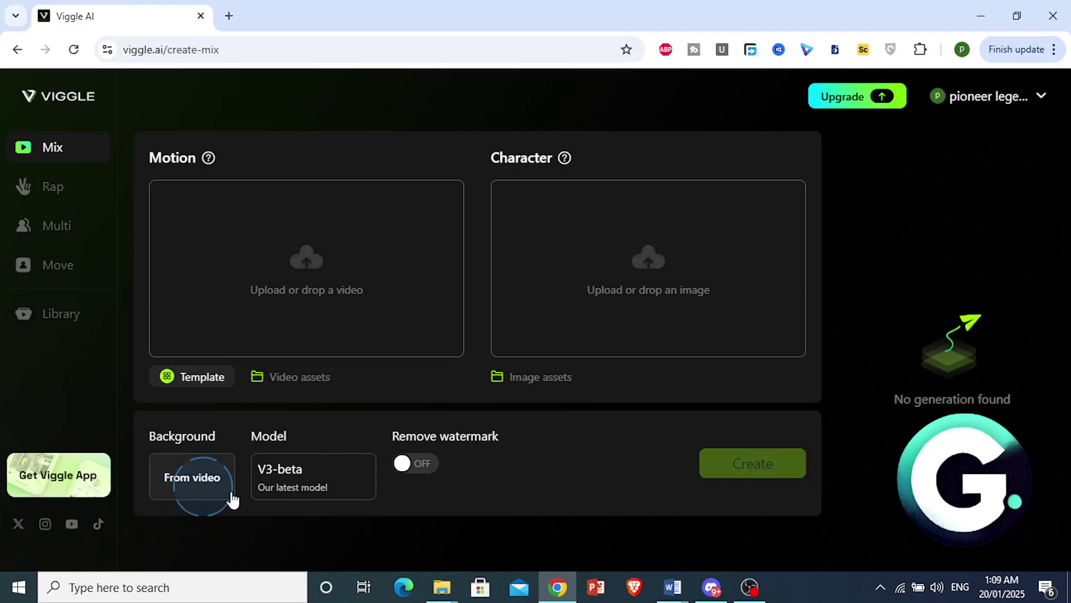
Drag freestock_105548927.jpg from Chrome's downloads into the Character upload slot.
{"action": "left_click", "coordinate": [829, 590]}
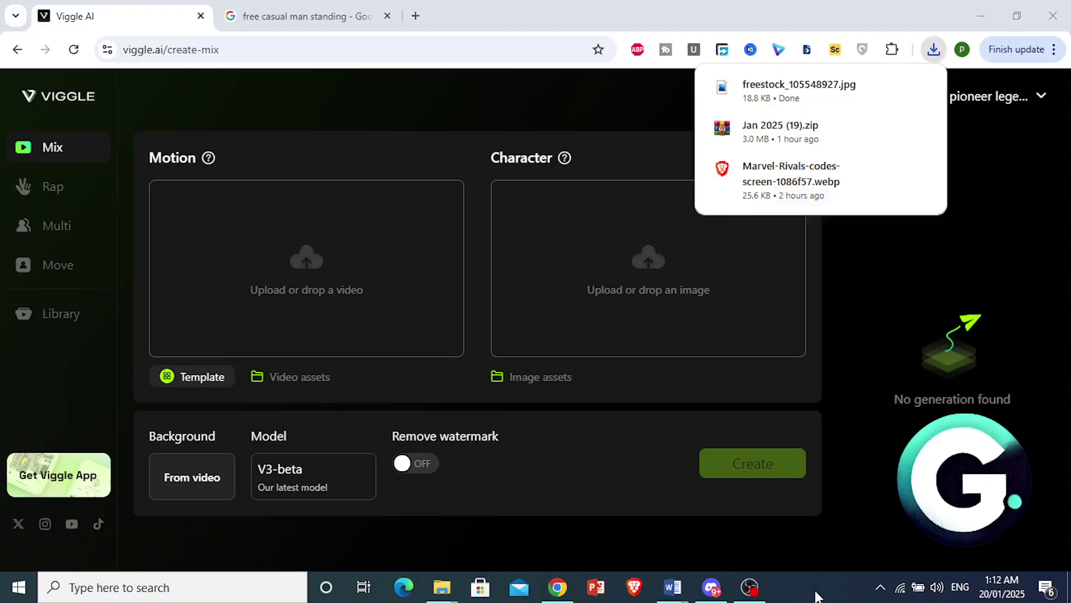
{"action": "key", "text": "ctrl+Tab"}
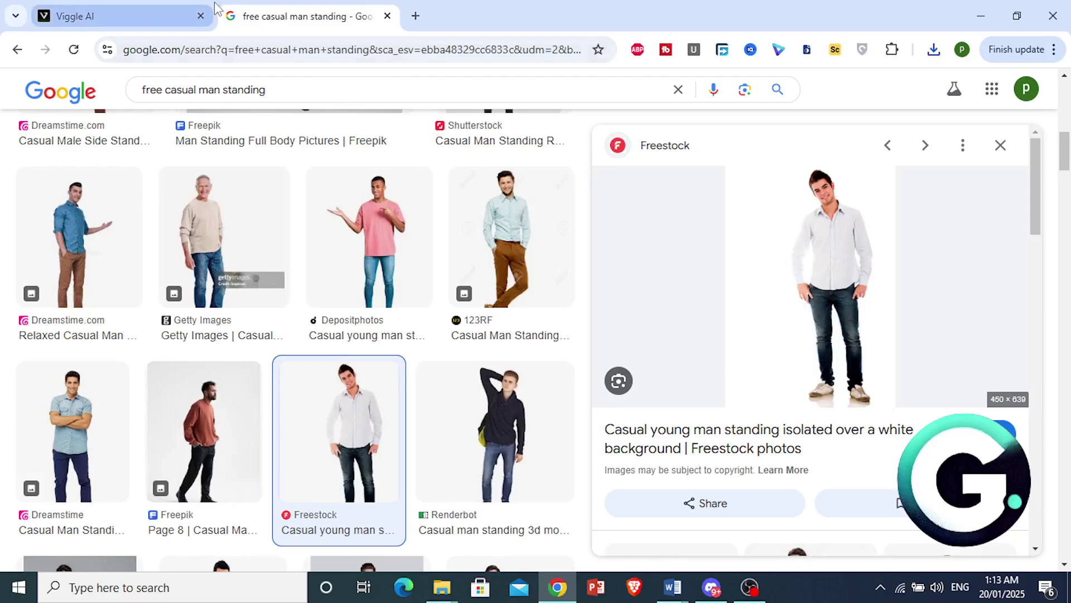
{"action": "left_click", "coordinate": [157, 8]}
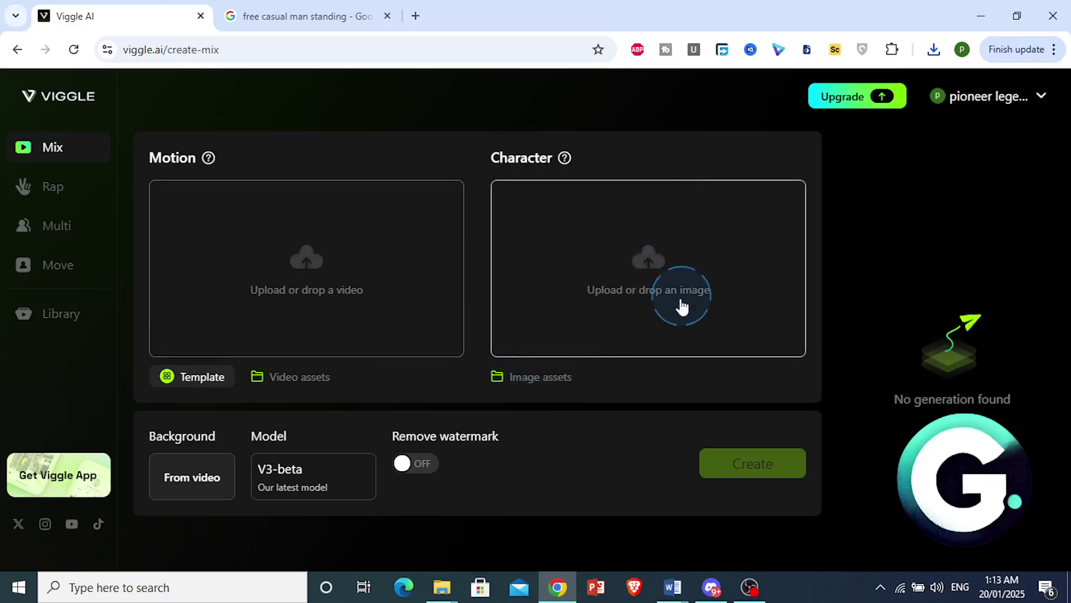
{"action": "left_click", "coordinate": [934, 50]}
{"action": "left_click_drag", "start_coordinate": [793, 118], "coordinate": [624, 255]}
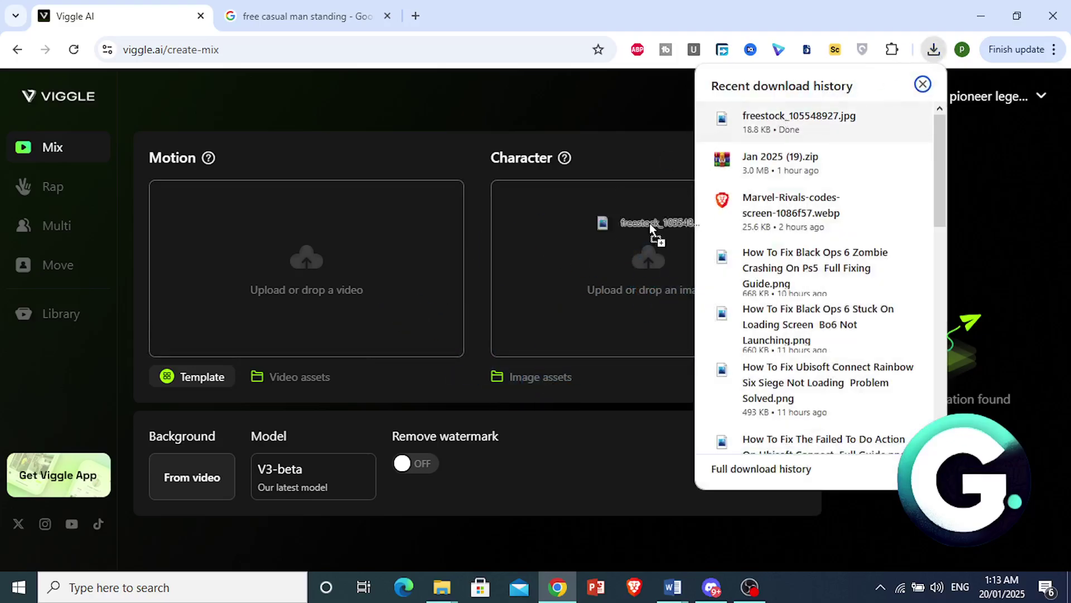
{"action": "left_click", "coordinate": [449, 156]}
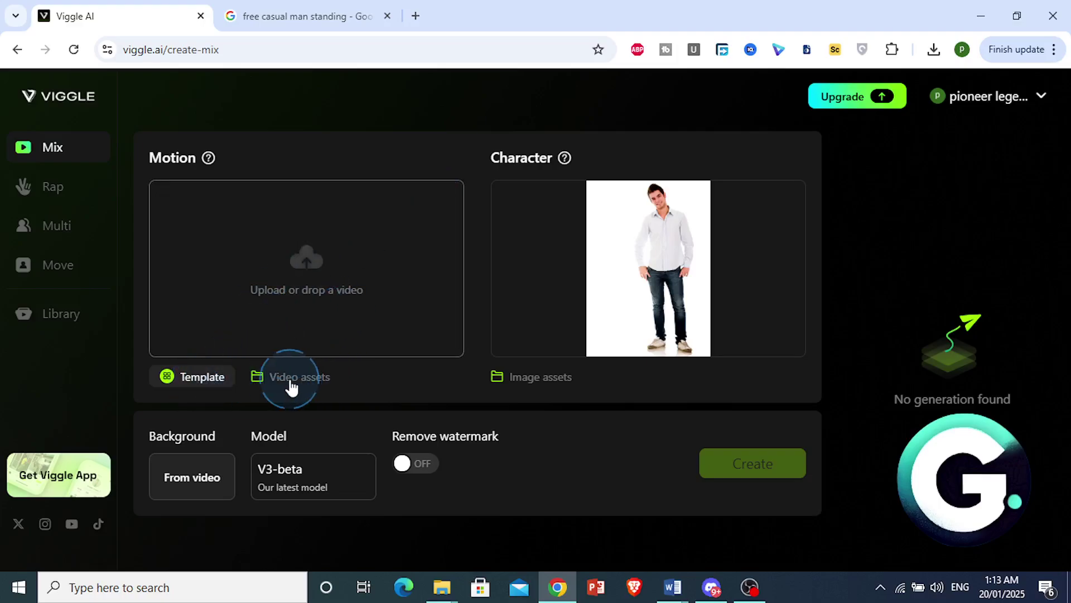
Choose the Most Popular 'Rock Your Hips' template as the motion and preview it.
{"action": "left_click", "coordinate": [301, 385]}
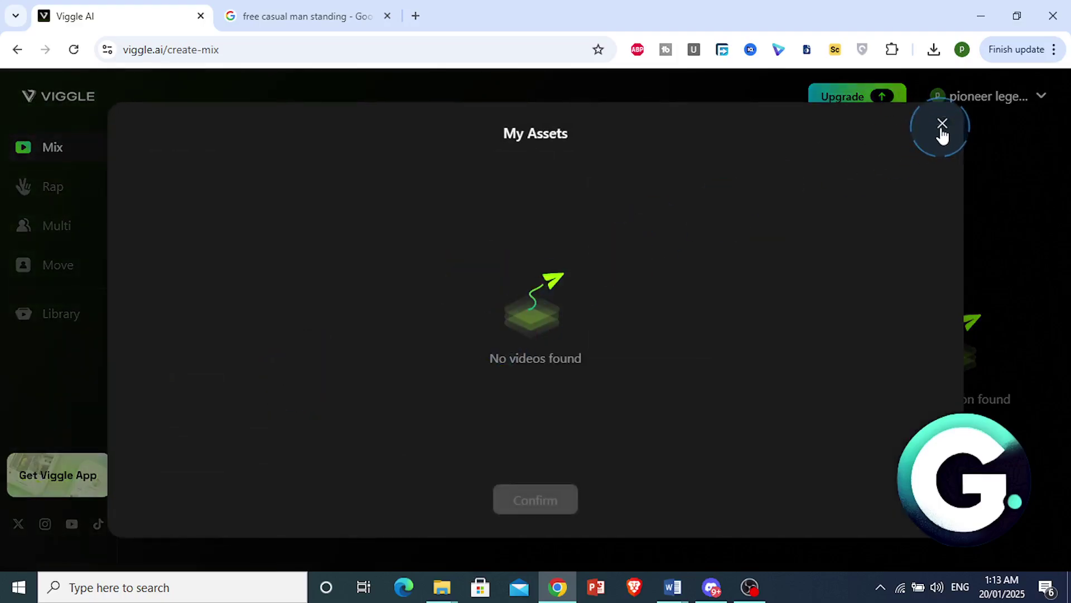
{"action": "left_click", "coordinate": [942, 124]}
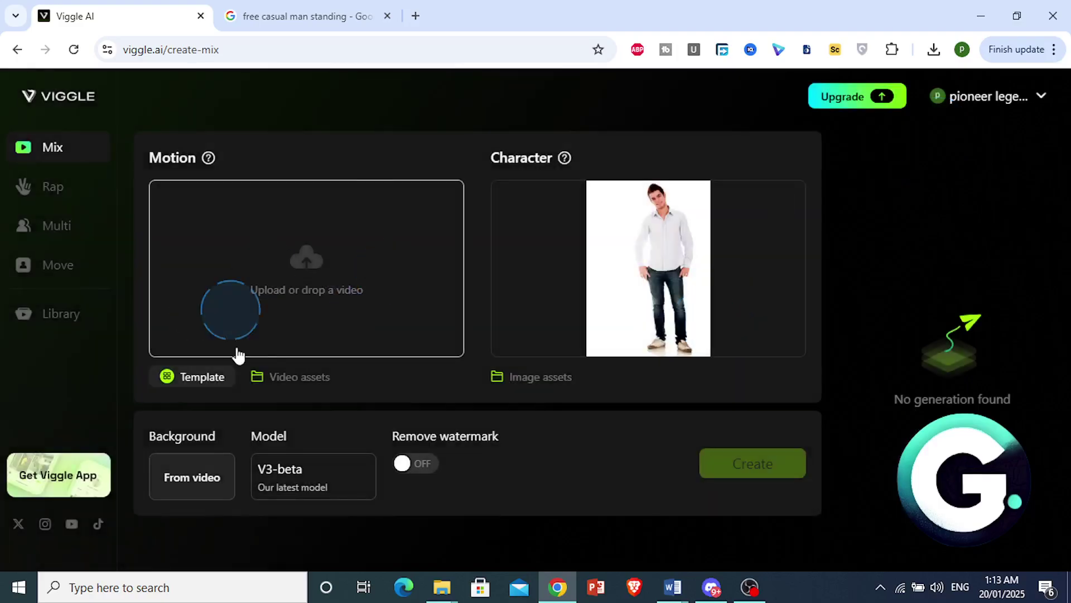
{"action": "left_click", "coordinate": [202, 376]}
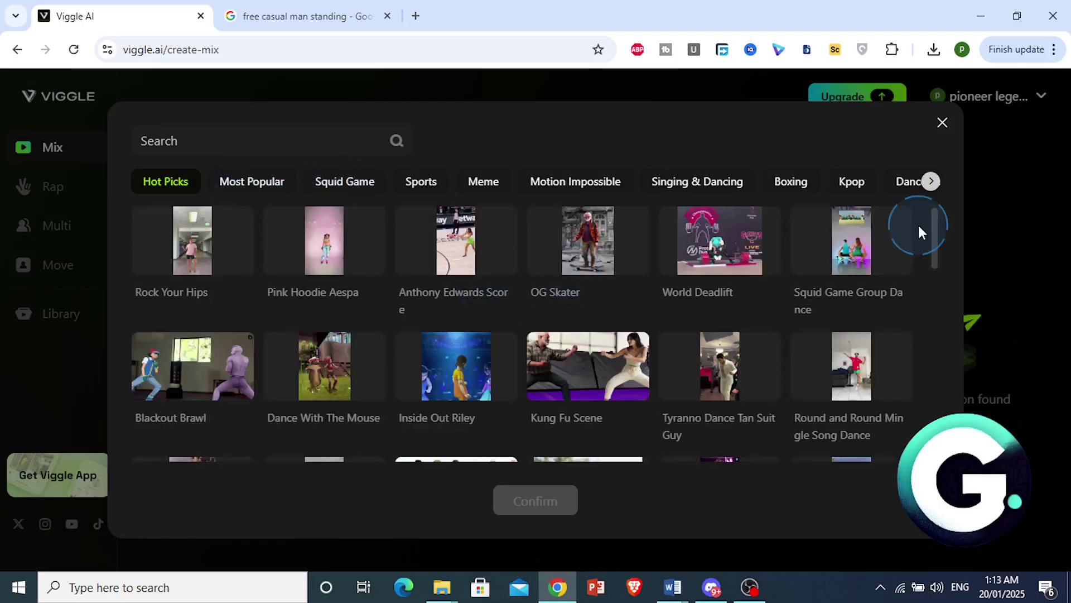
{"action": "mouse_move", "coordinate": [933, 230]}
{"action": "left_mouse_down"}
{"action": "mouse_move", "coordinate": [949, 374]}
{"action": "mouse_move", "coordinate": [949, 231]}
{"action": "left_mouse_up"}
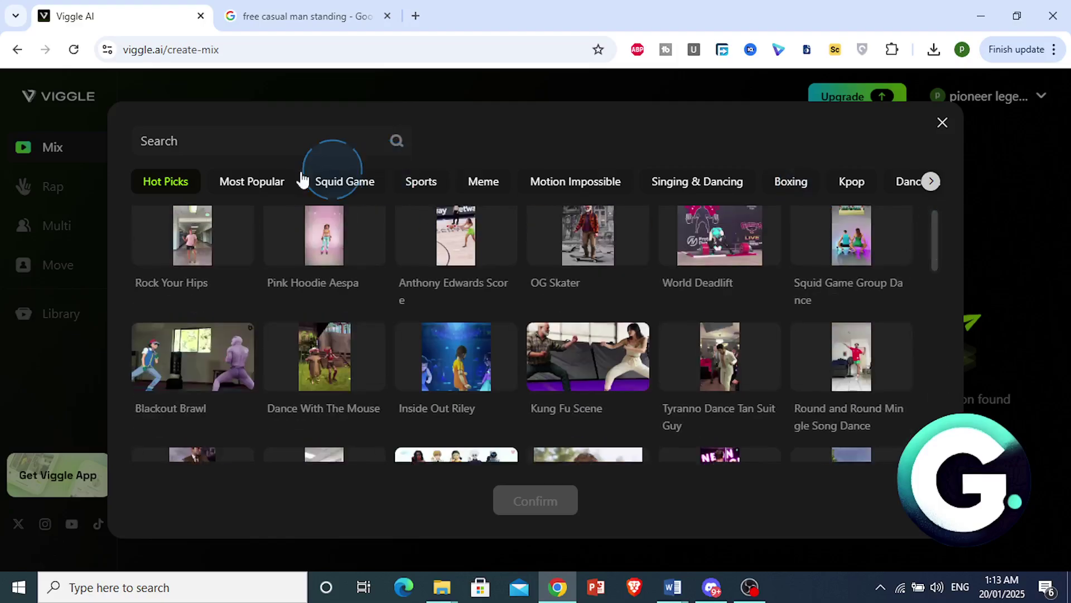
{"action": "left_click", "coordinate": [267, 184]}
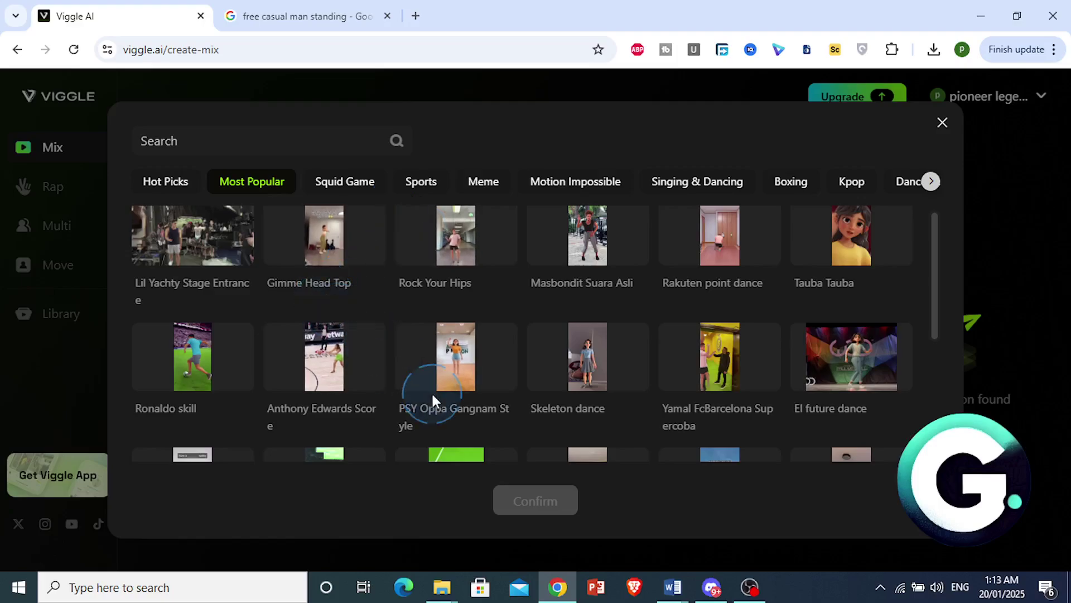
{"action": "mouse_move", "coordinate": [456, 236]}
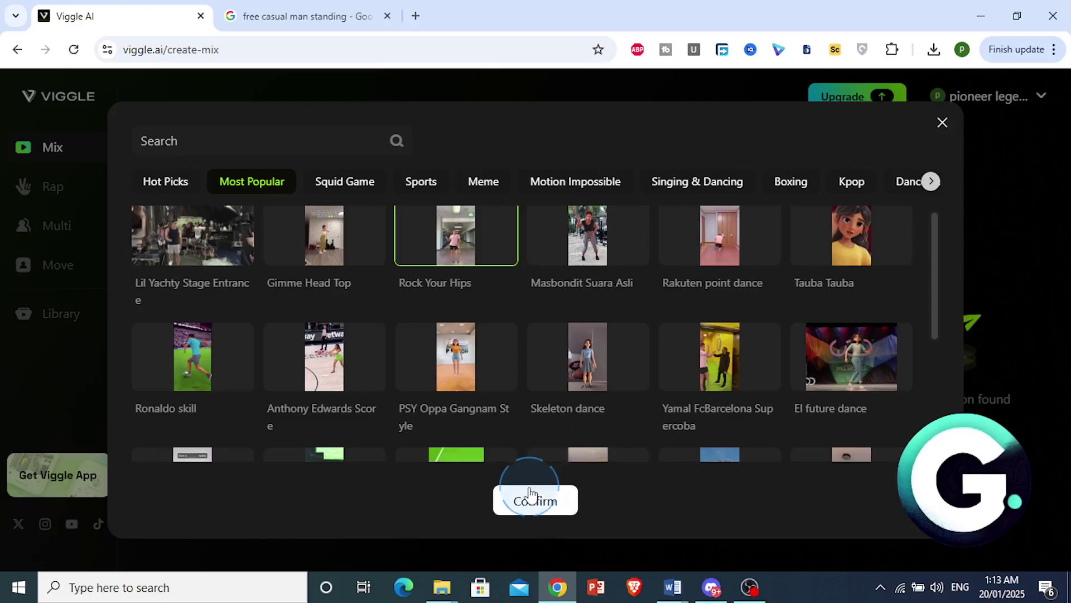
{"action": "left_click", "coordinate": [561, 503]}
{"action": "left_click", "coordinate": [315, 291]}
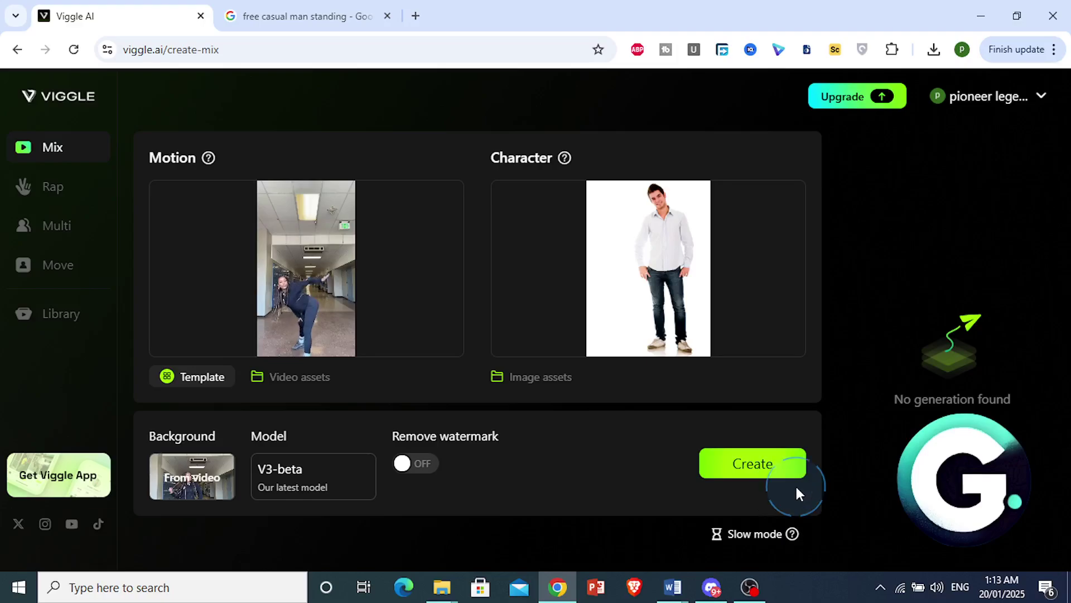
Create the dance video from the man photo and Rock Your Hips motion.
{"action": "left_click", "coordinate": [755, 454]}
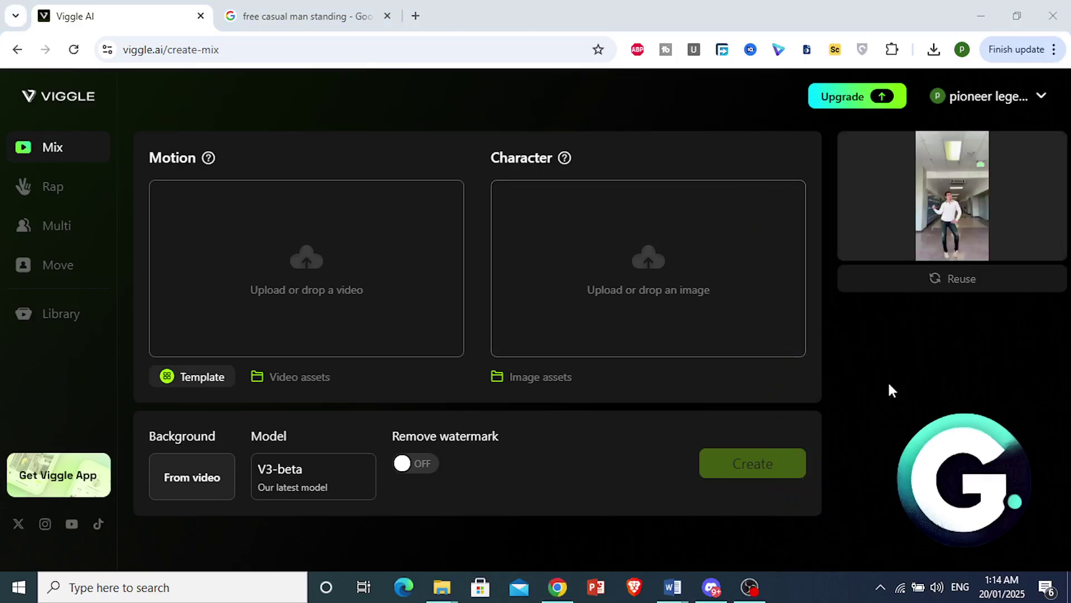
Open the finished dance video, watch it, and download it.
{"action": "left_click", "coordinate": [964, 205]}
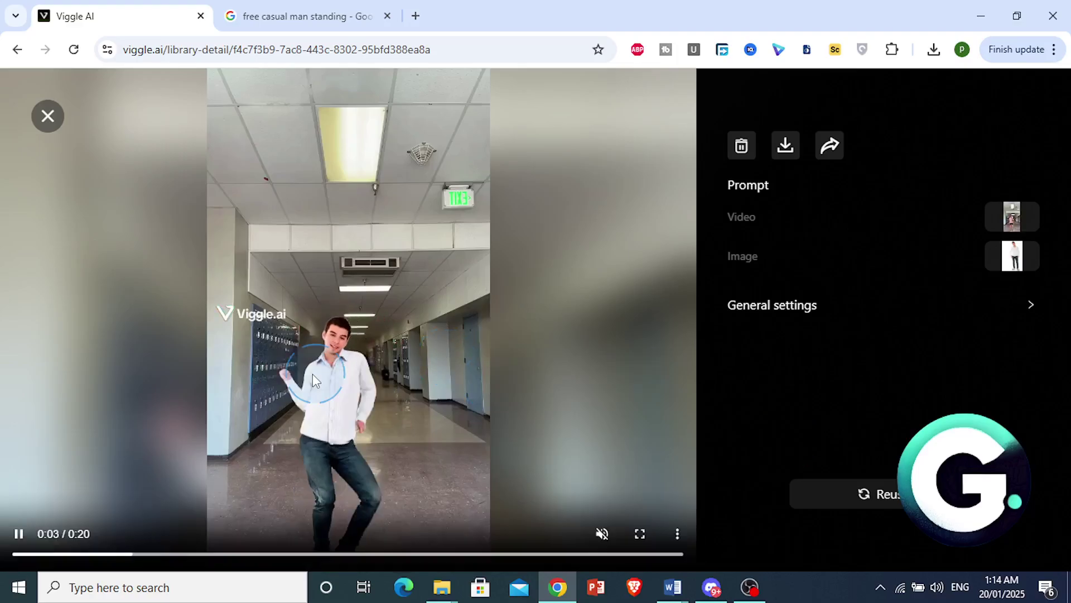
{"action": "left_click", "coordinate": [316, 8]}
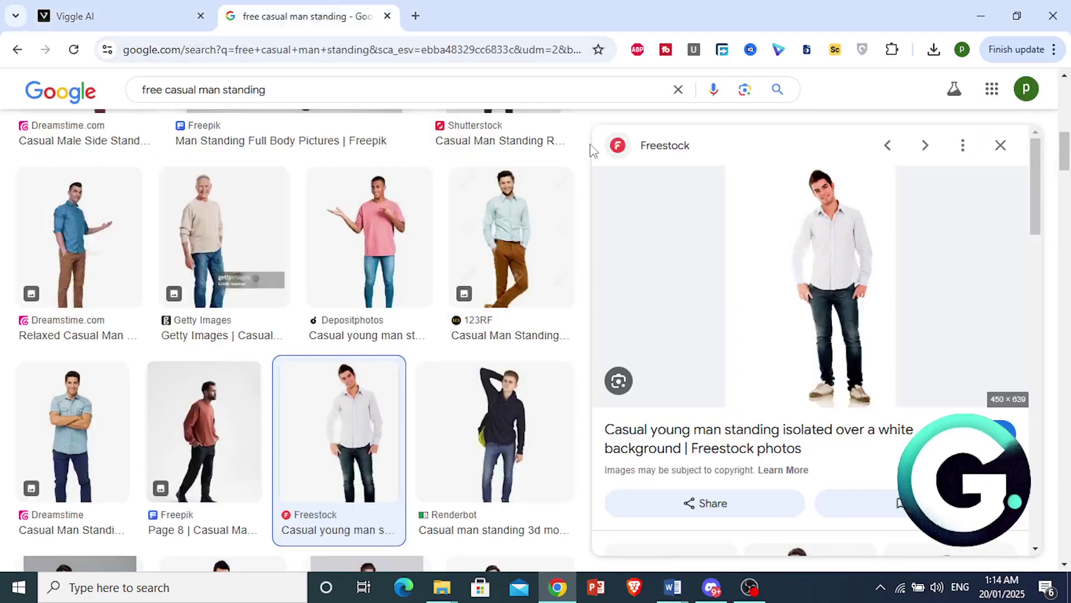
{"action": "left_click", "coordinate": [188, 9]}
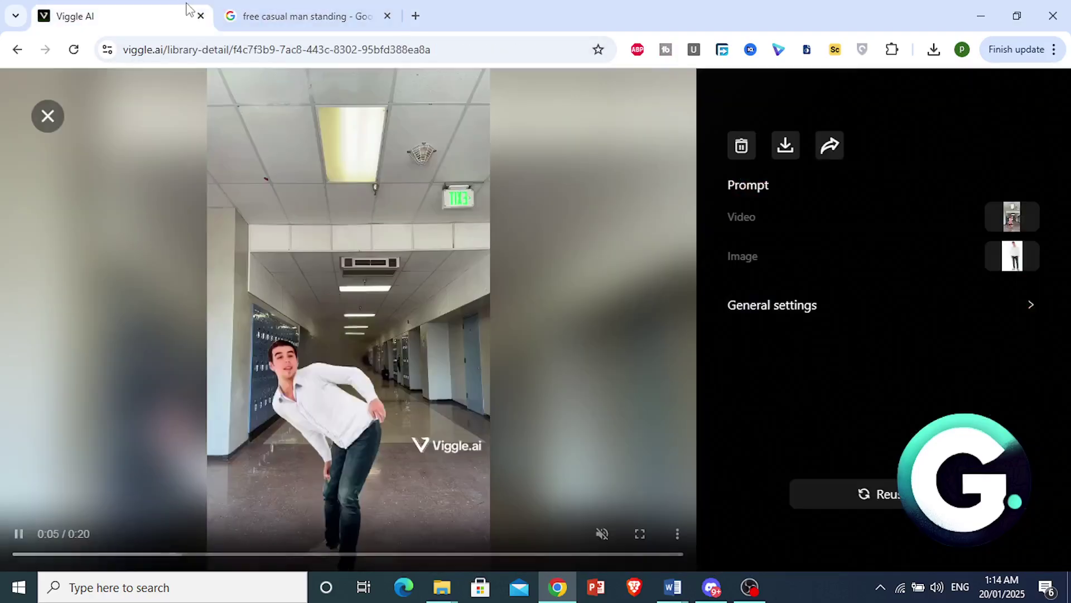
{"action": "left_click", "coordinate": [418, 326]}
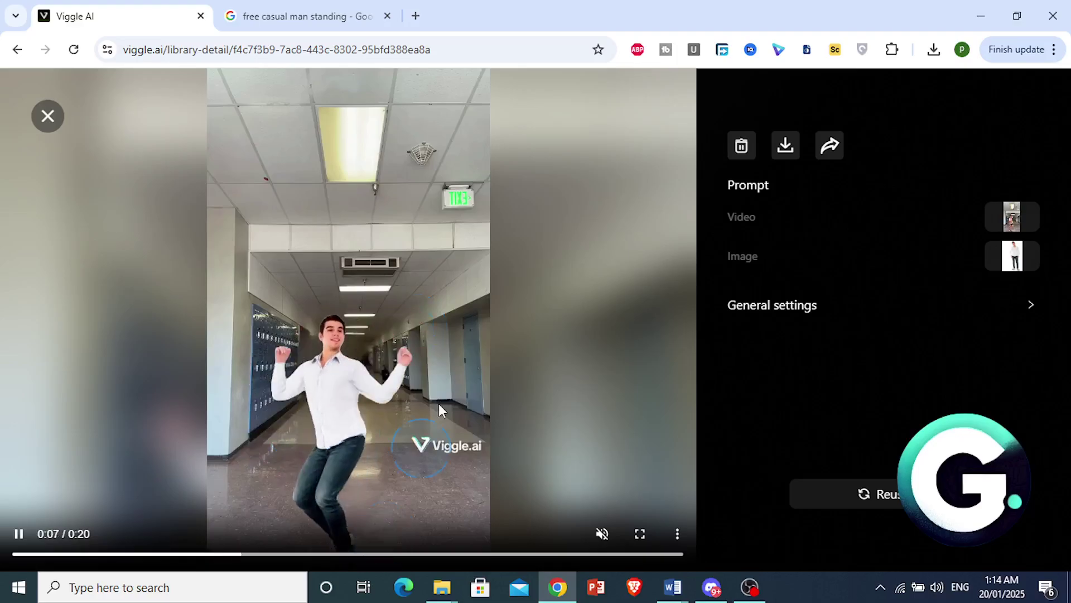
{"action": "left_click", "coordinate": [445, 382]}
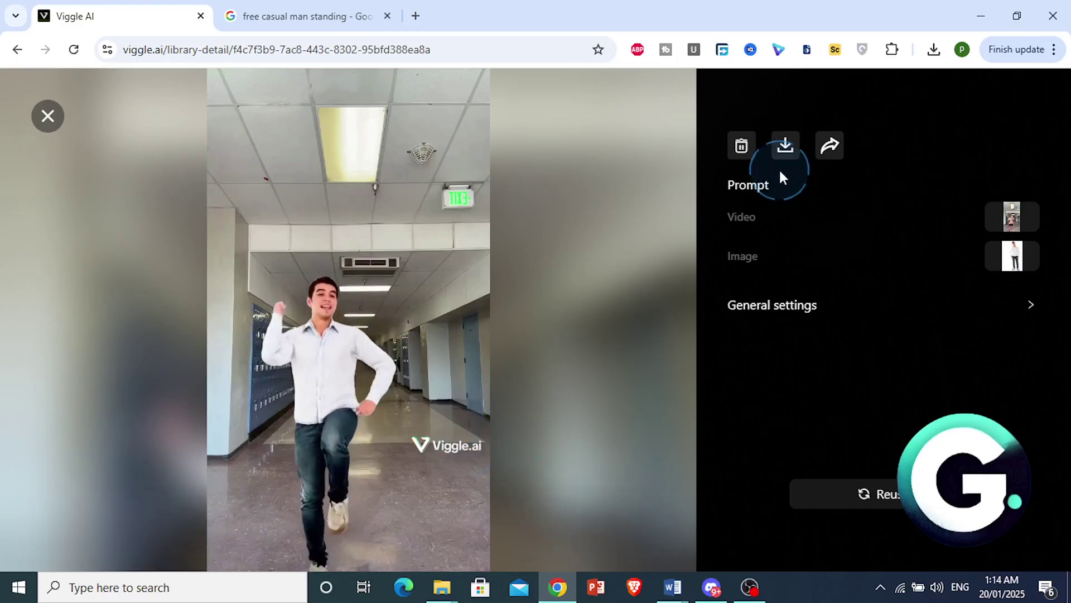
{"action": "left_click", "coordinate": [784, 148]}
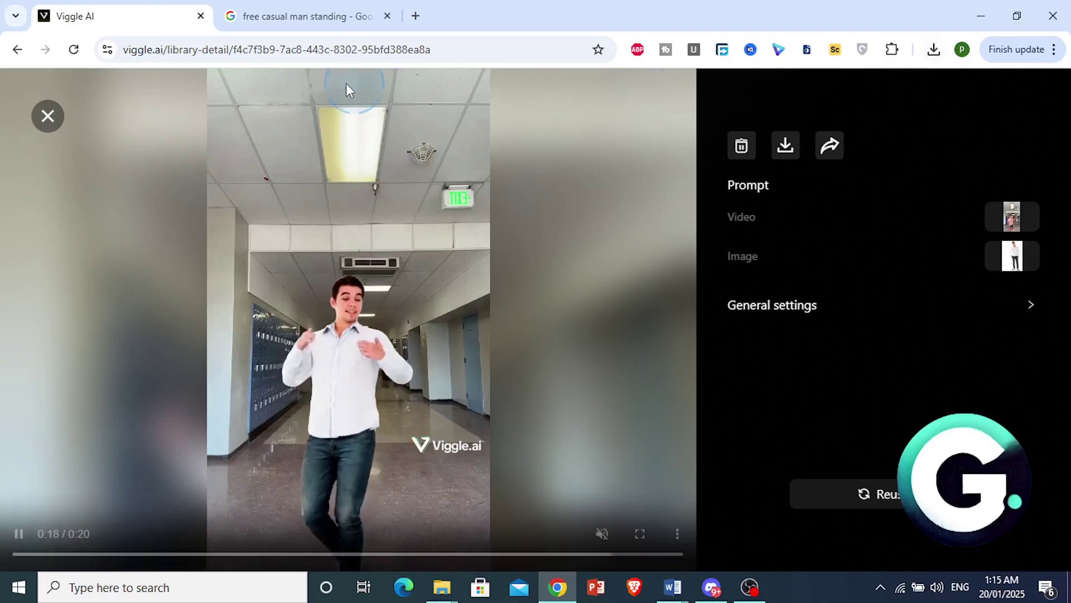
Open the downloaded 2.1 MB dance MP4 in its own Chrome tab and pause it.
{"action": "left_click", "coordinate": [56, 127]}
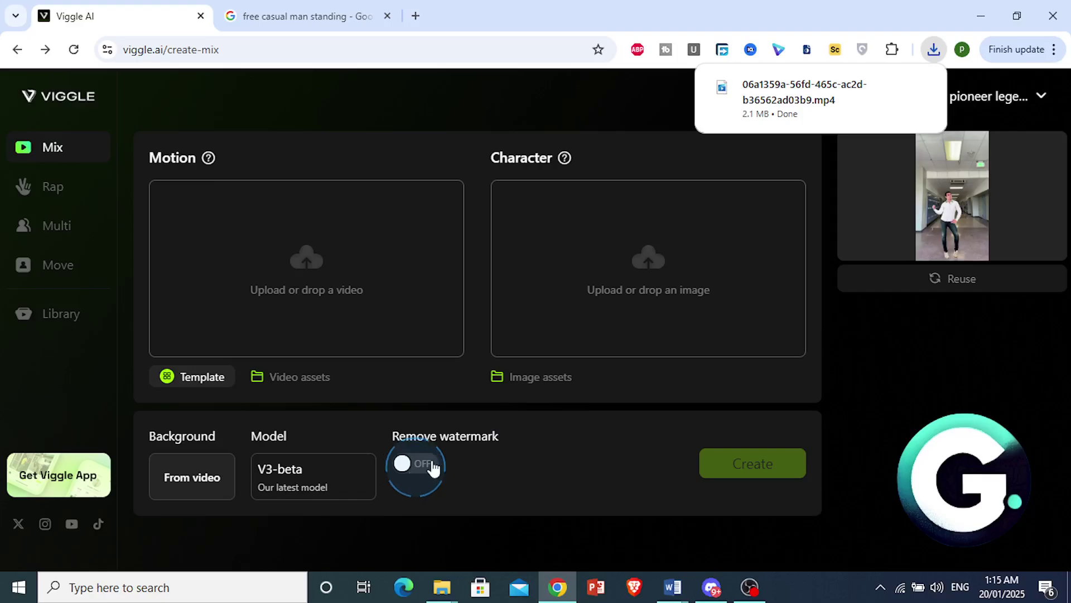
{"action": "left_click_drag", "start_coordinate": [742, 112], "coordinate": [443, 25]}
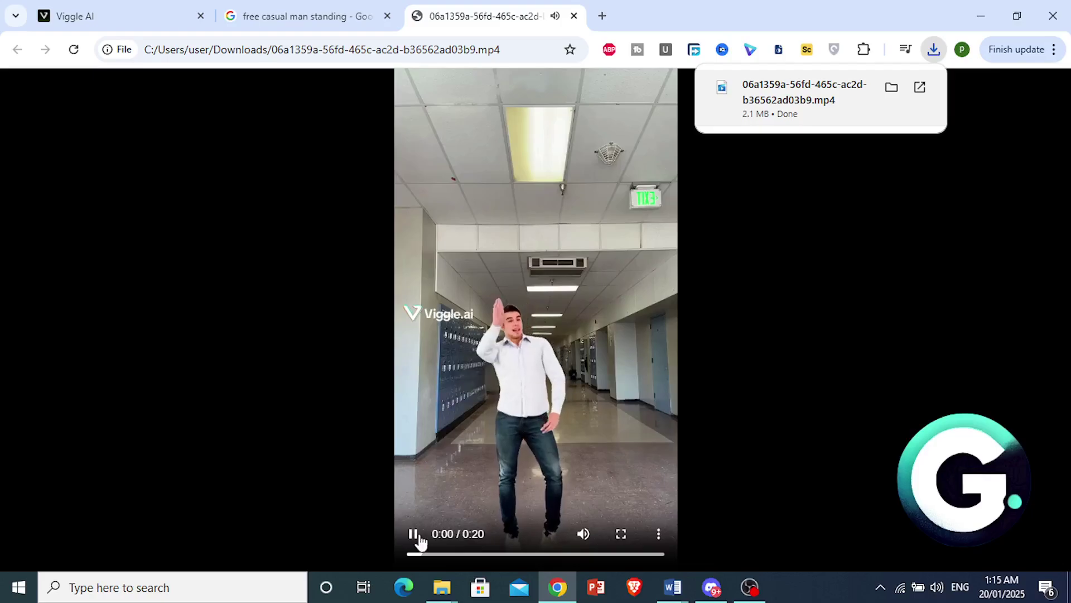
{"action": "left_click", "coordinate": [416, 536]}
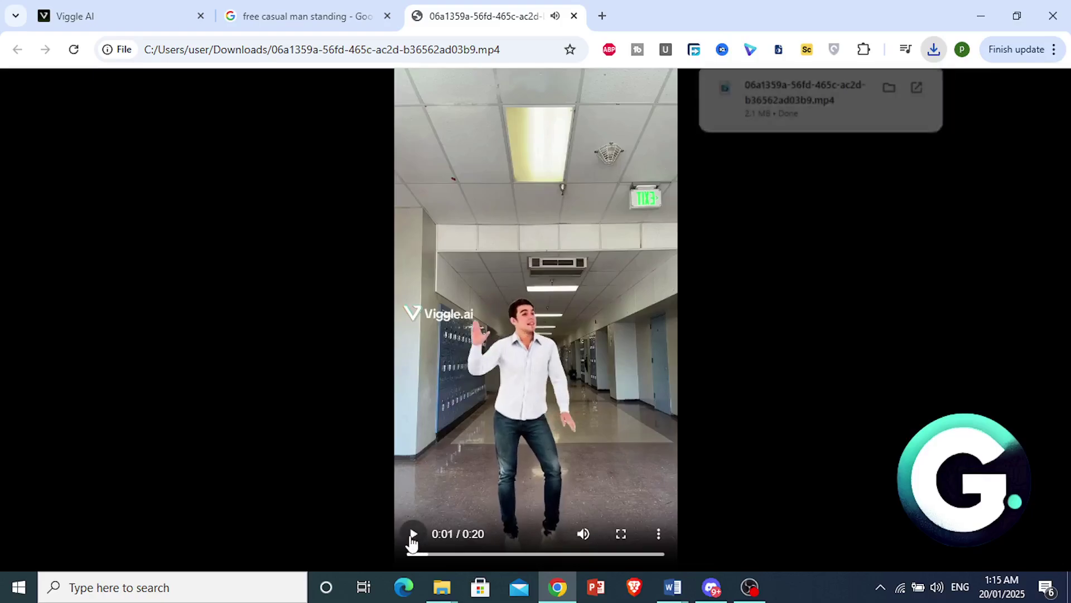
{"action": "left_click", "coordinate": [205, 16]}
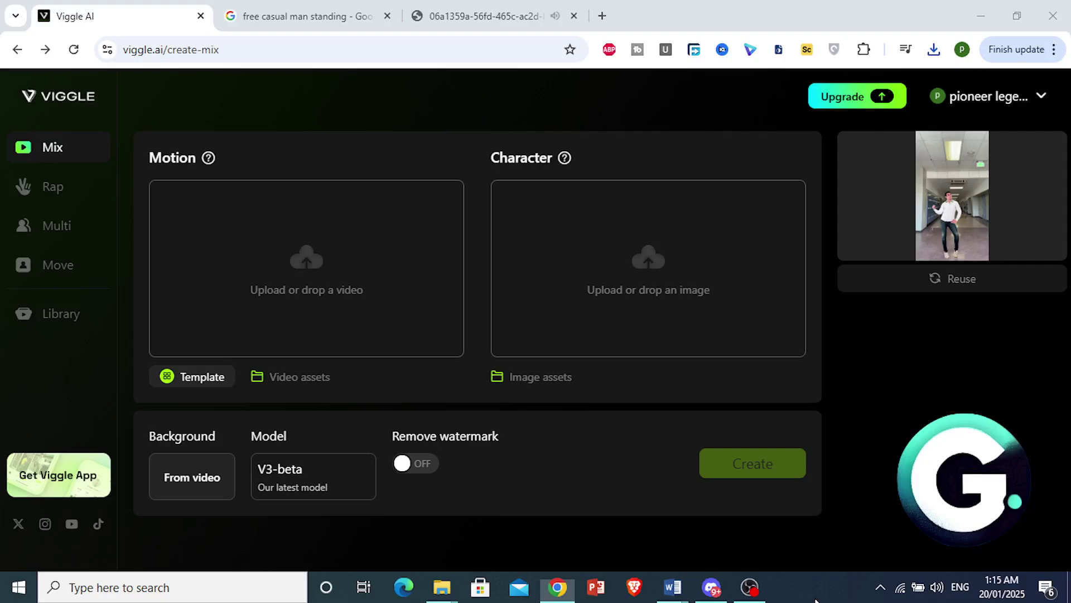